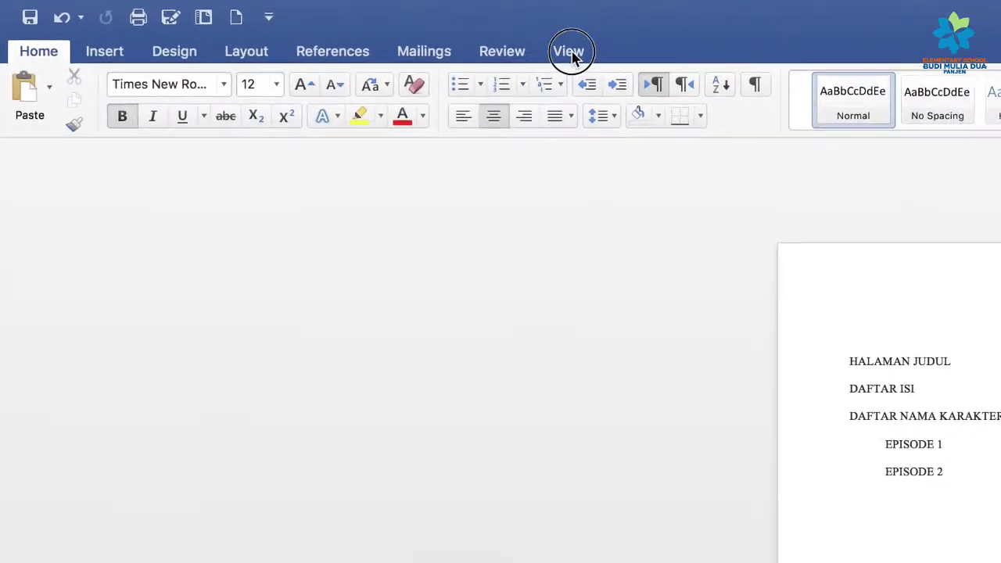
Turn on the Ruler option under the View tab so rulers frame the page.
left_click(570, 54)
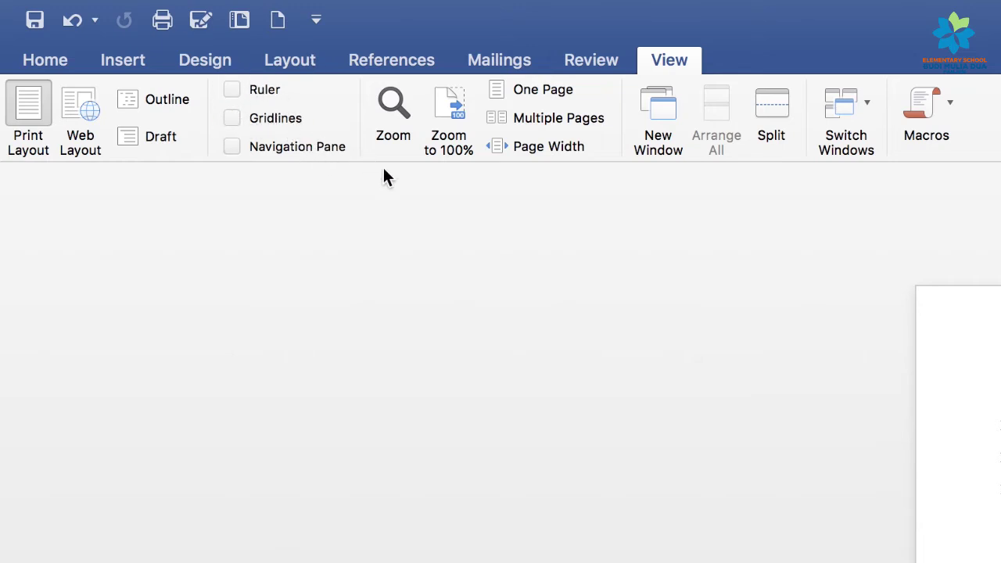
left_click(262, 88)
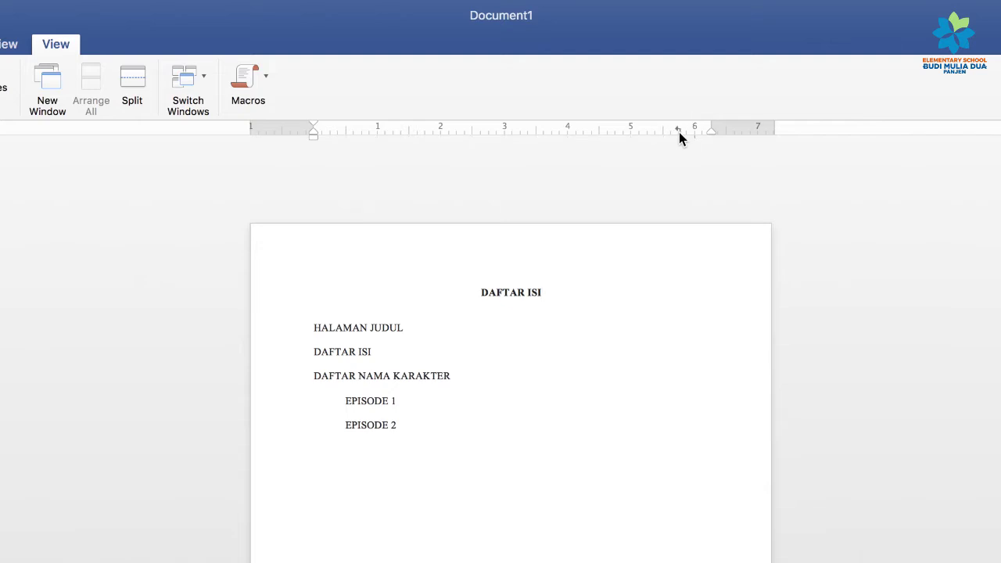
Add two right tab stops on the ruler near 5.88" and 6", nudging them into position.
left_click(678, 131)
left_click(693, 132)
left_click_drag(697, 134, 711, 131)
left_click_drag(678, 131, 683, 132)
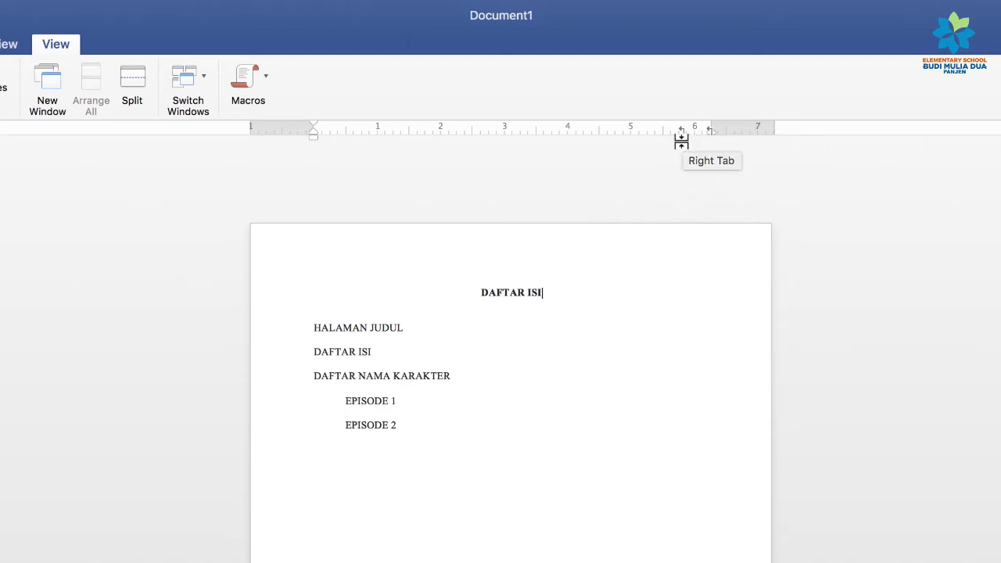
Put the insertion point at the end of the HALAMAN JUDUL line.
left_click(404, 329)
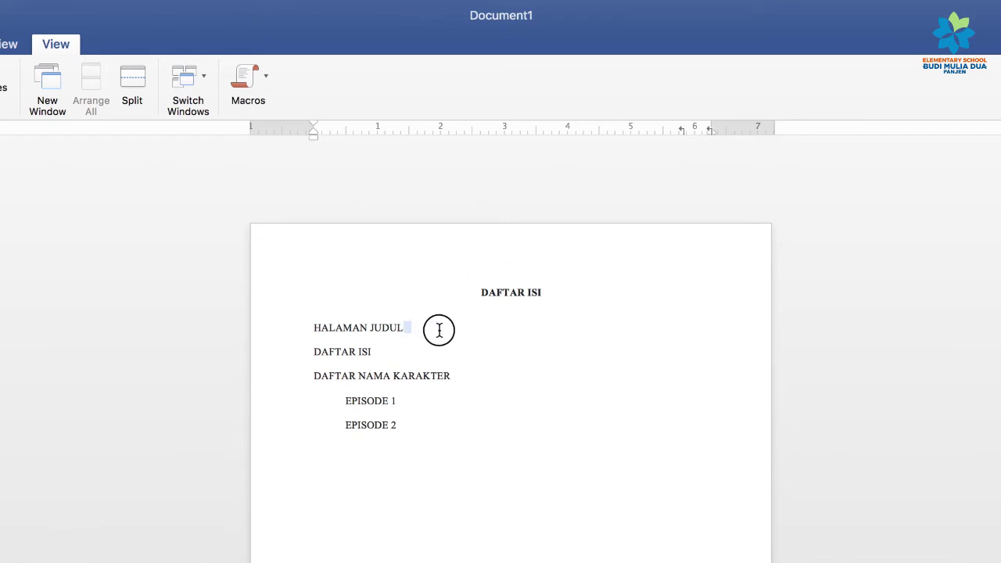
left_click(411, 329)
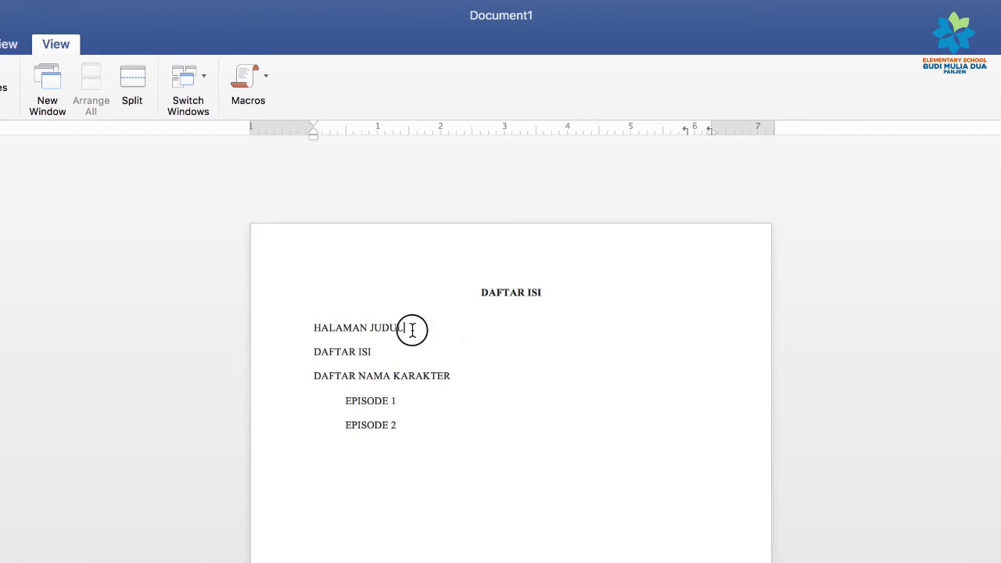
left_click(416, 334)
left_click(420, 330)
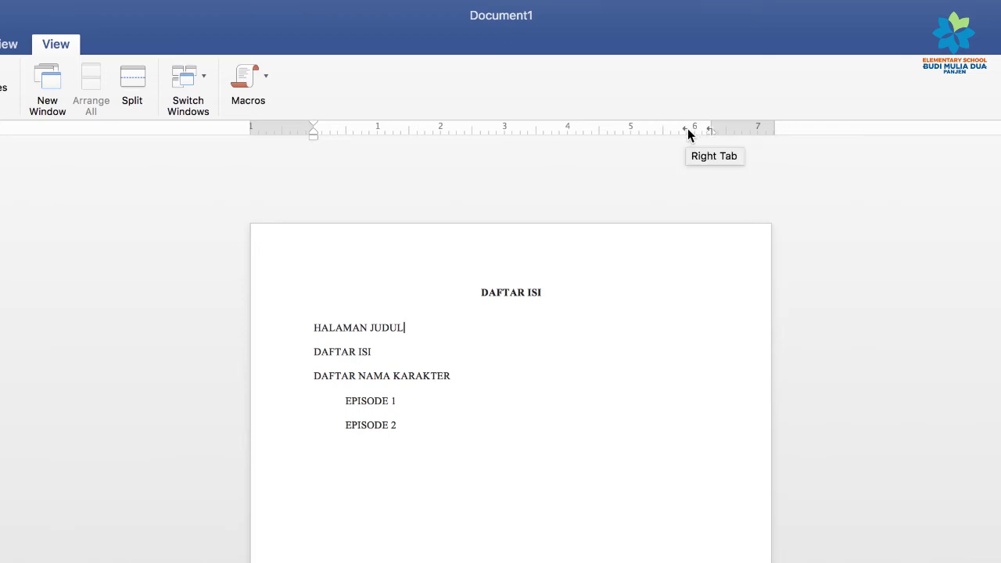
In the Tabs dialog, compare leader styles and apply the dotted leader to the 5.88" tab stop.
double_click(687, 128)
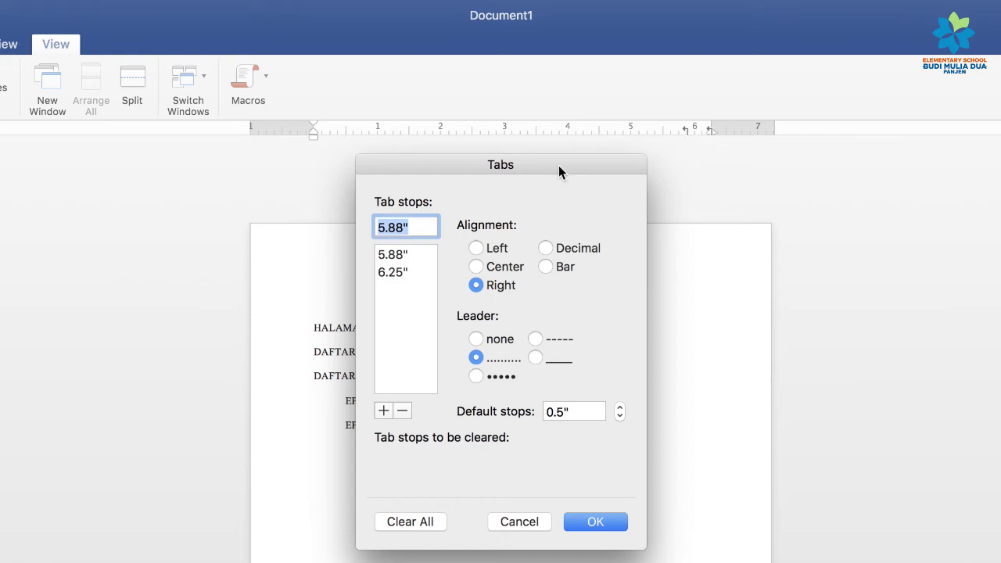
left_click_drag(558, 165, 606, 205)
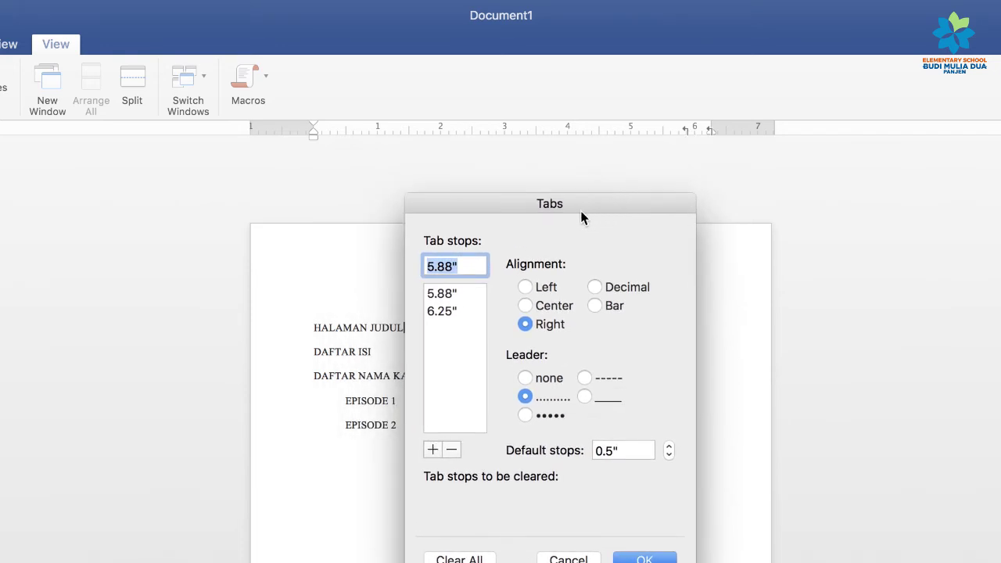
left_click(524, 378)
left_click(525, 415)
left_click(524, 397)
left_click(585, 379)
left_click(585, 396)
left_click(525, 415)
left_click(525, 378)
left_click_drag(554, 200, 752, 196)
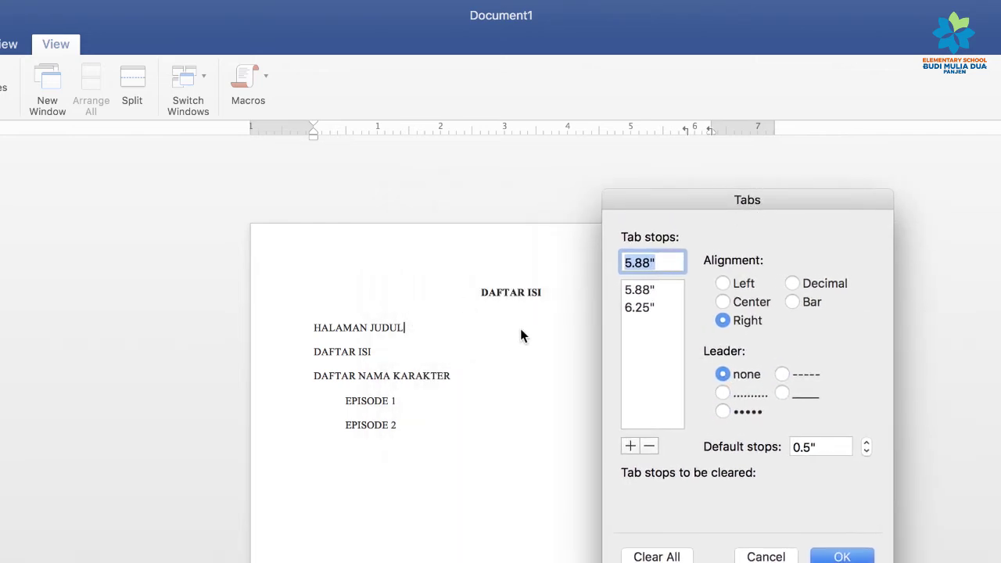
left_click_drag(677, 203, 507, 227)
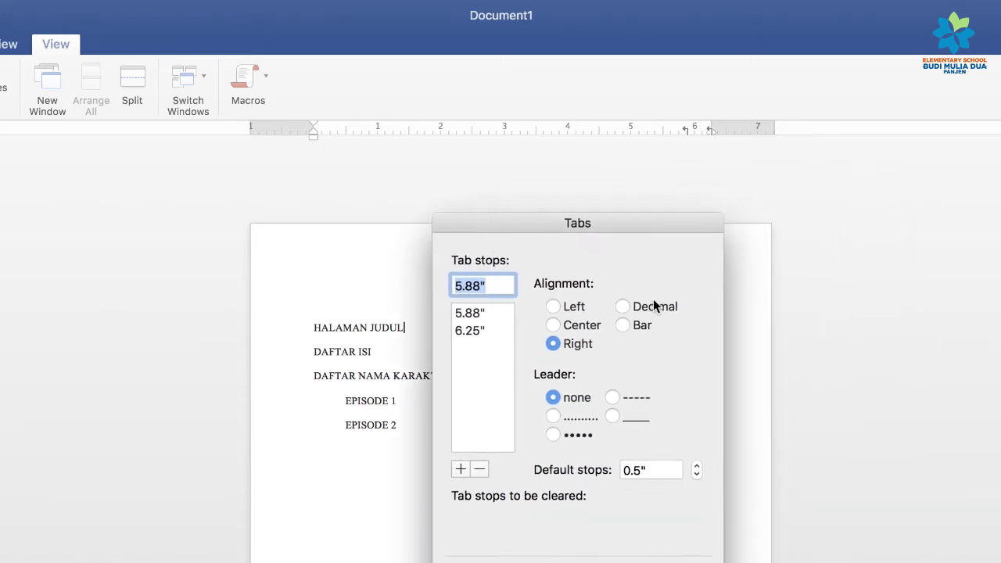
left_click(555, 416)
key("Return")
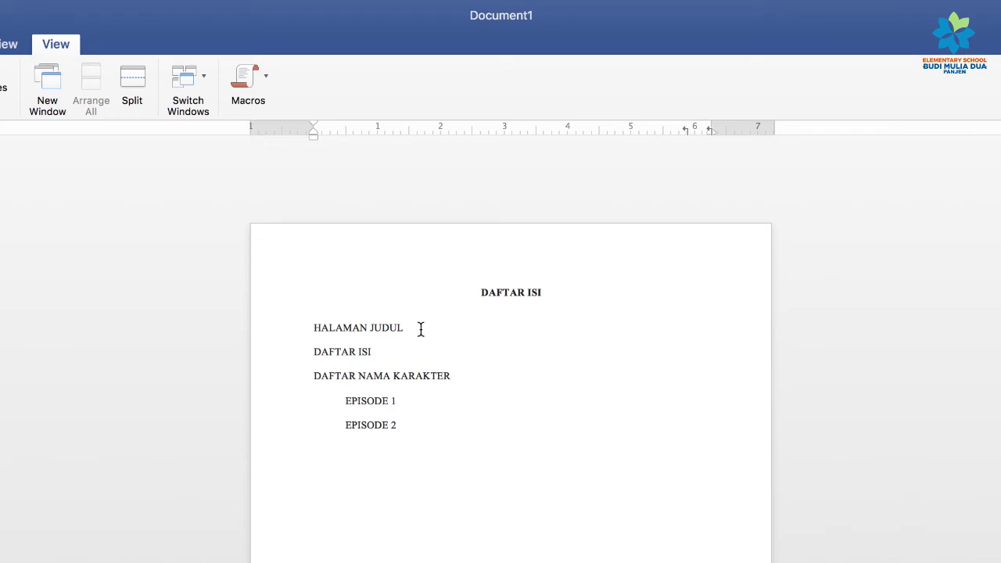
Tab from HALAMAN JUDUL to run a dotted leader to page number i, adjusting the 6" stop.
left_click(421, 329)
left_click(408, 329)
key("Tab")
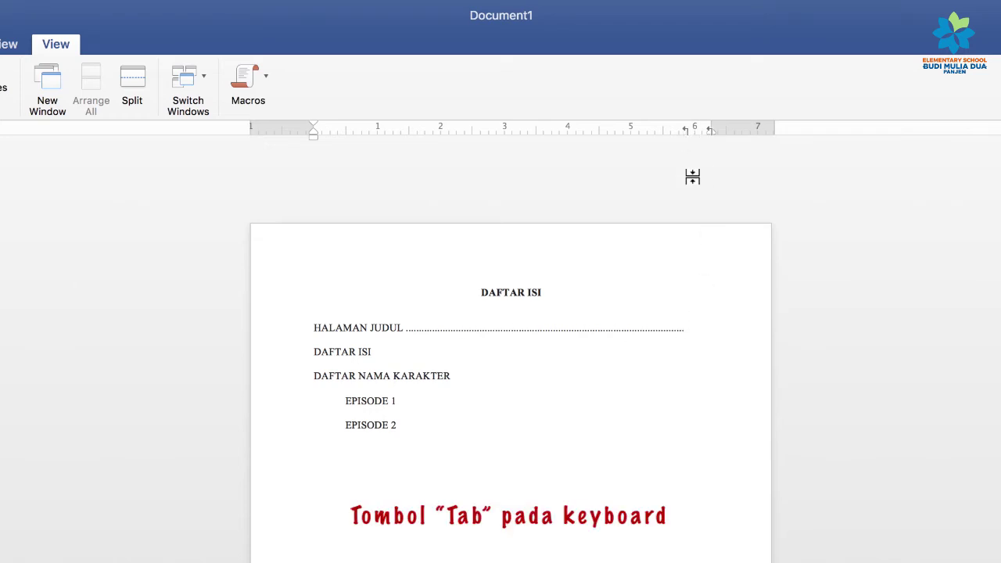
key("Tab")
left_click(704, 130)
left_click_drag(704, 131, 702, 131)
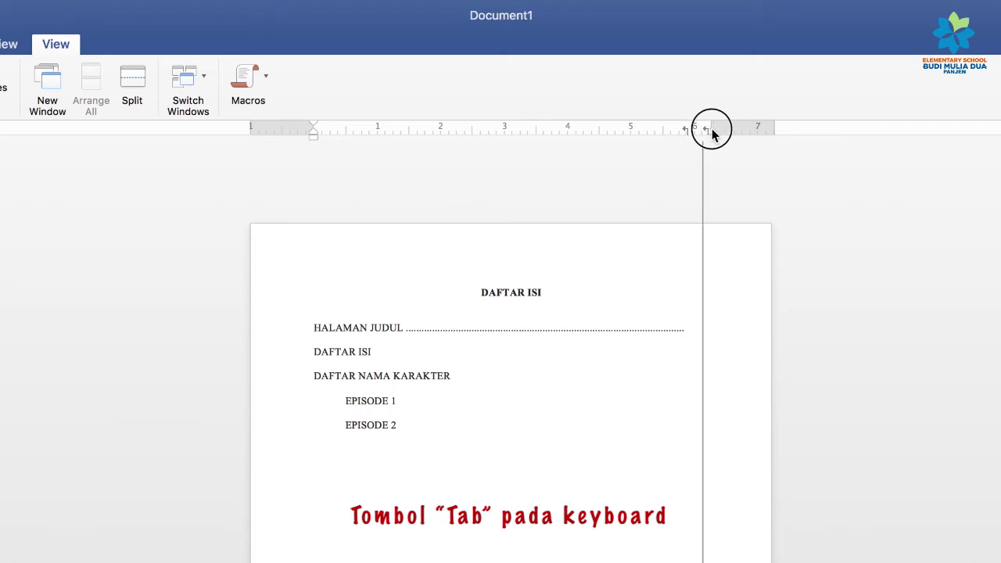
left_click_drag(702, 133, 708, 132)
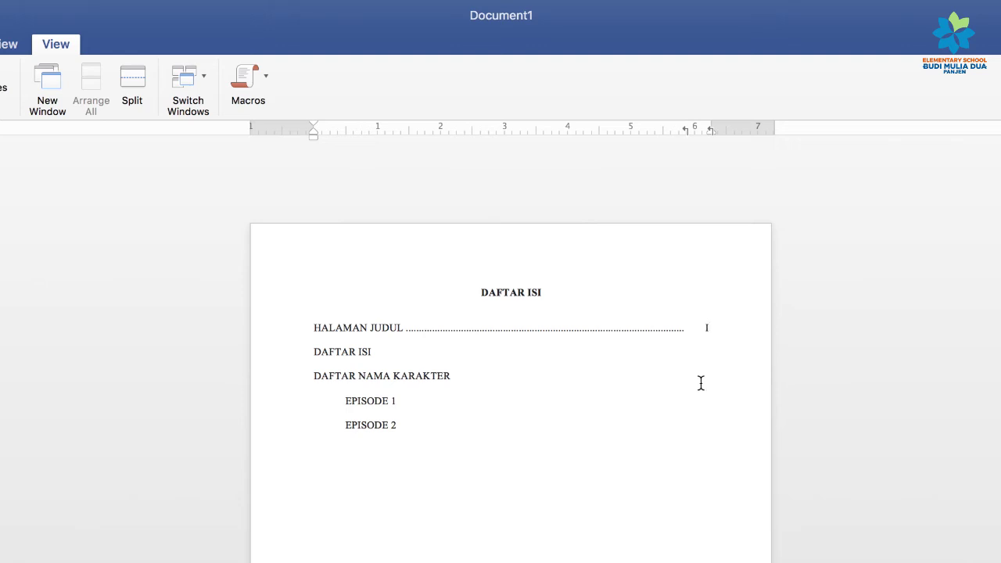
key("BackSpace")
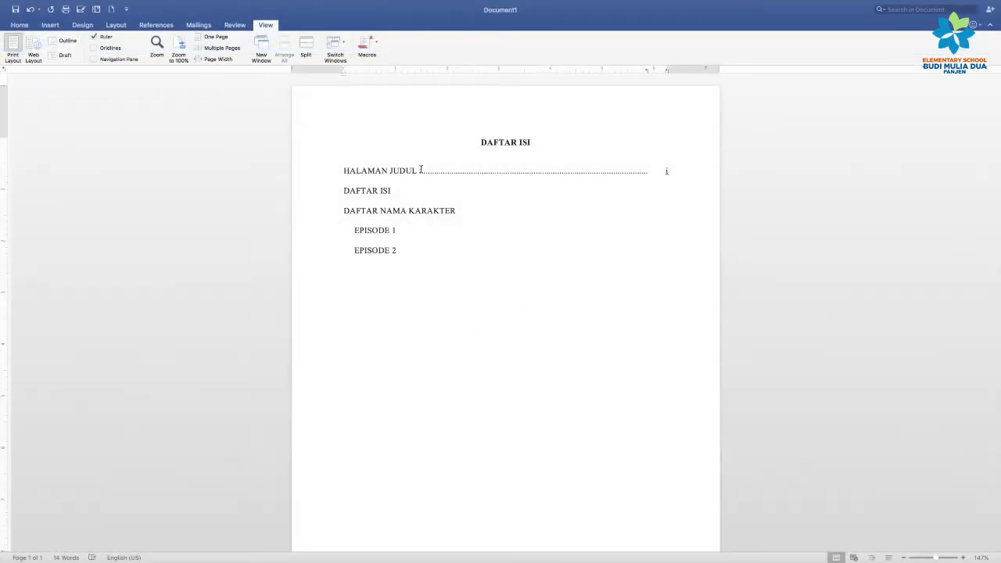
Add a dotted leader after DAFTAR ISI leading to its page number ii.
left_click(402, 191)
left_click(395, 192)
key("Tab")
type("I")
Add dotted leaders after DAFTAR NAMA KARAKTER, EPISODE 1 and EPISODE 2, ending with page 10.
left_click(455, 212)
key("Tab")
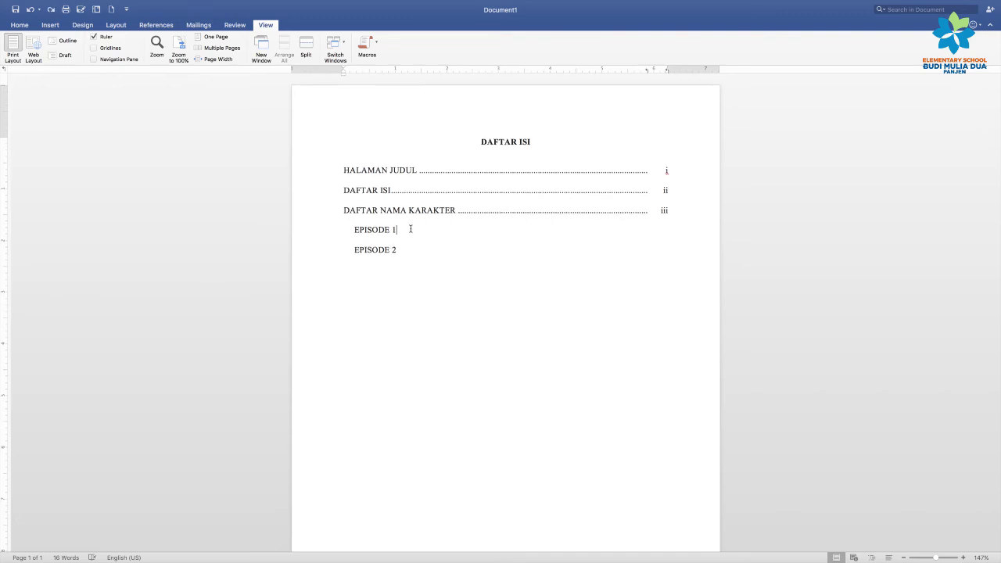
key("Tab")
left_click(399, 250)
key("Tab")
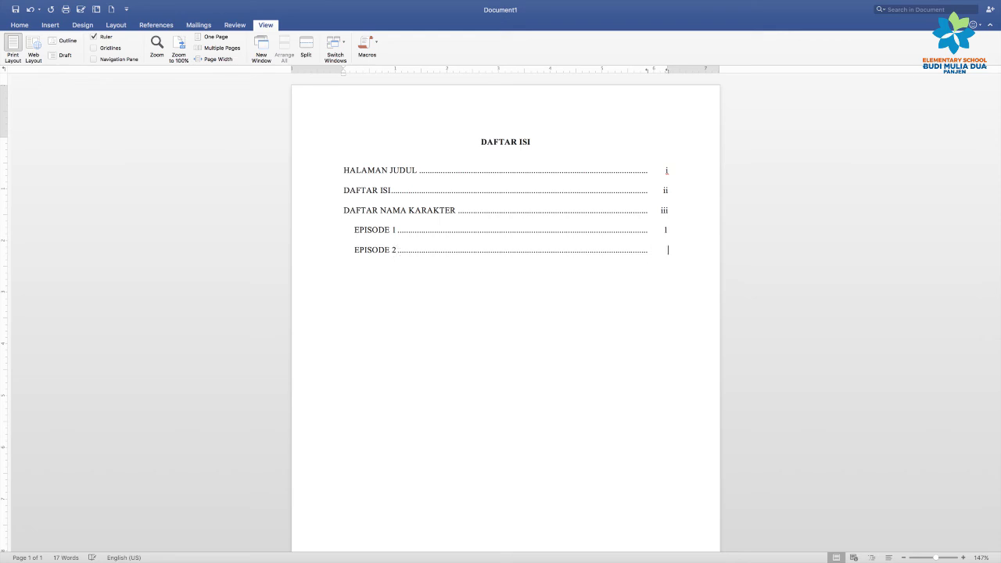
type("10")
key("Return")
scroll(572, 264, "down", 2)
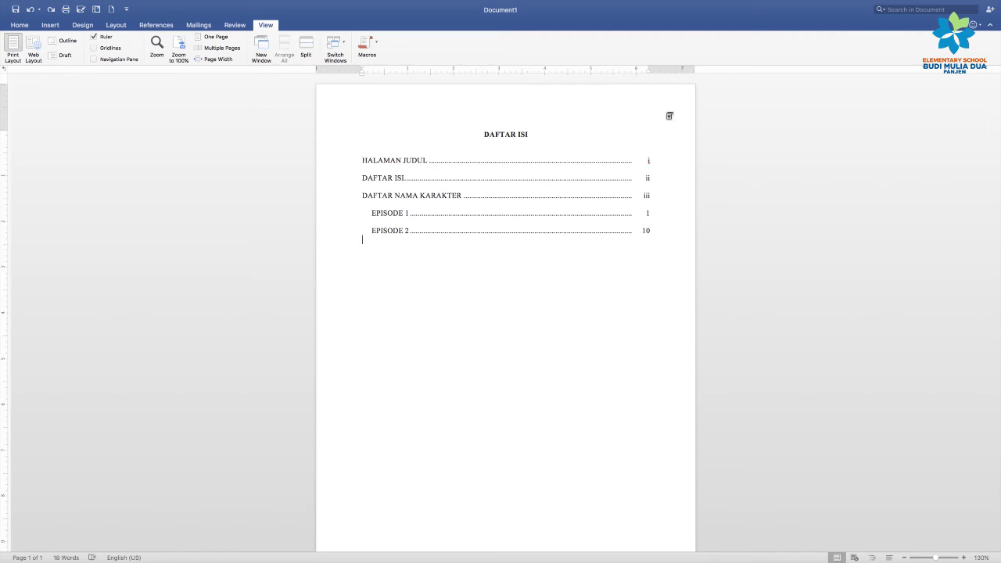
Replace HALAMAN JUDUL's tab leader and page number i with a hand-typed row of periods.
left_click(633, 163)
left_click(625, 162)
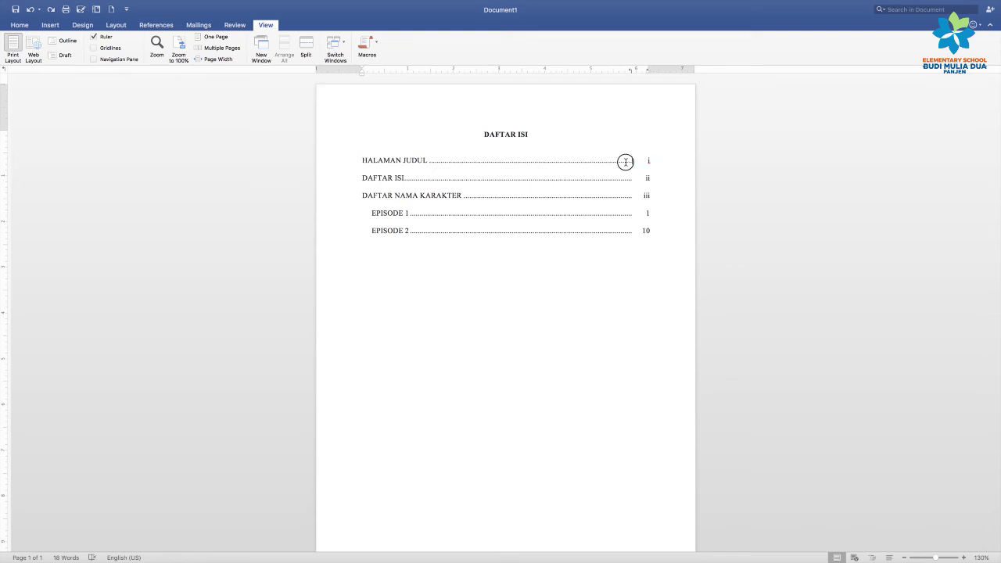
left_click(430, 160)
left_click_drag(452, 160, 541, 163)
left_click(556, 161)
left_click_drag(429, 162, 551, 160)
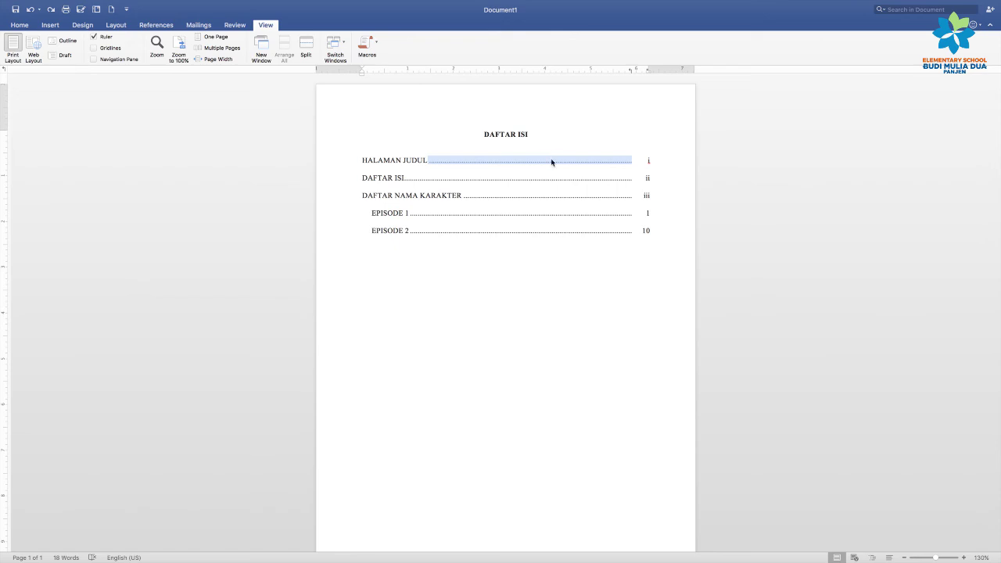
key("BackSpace")
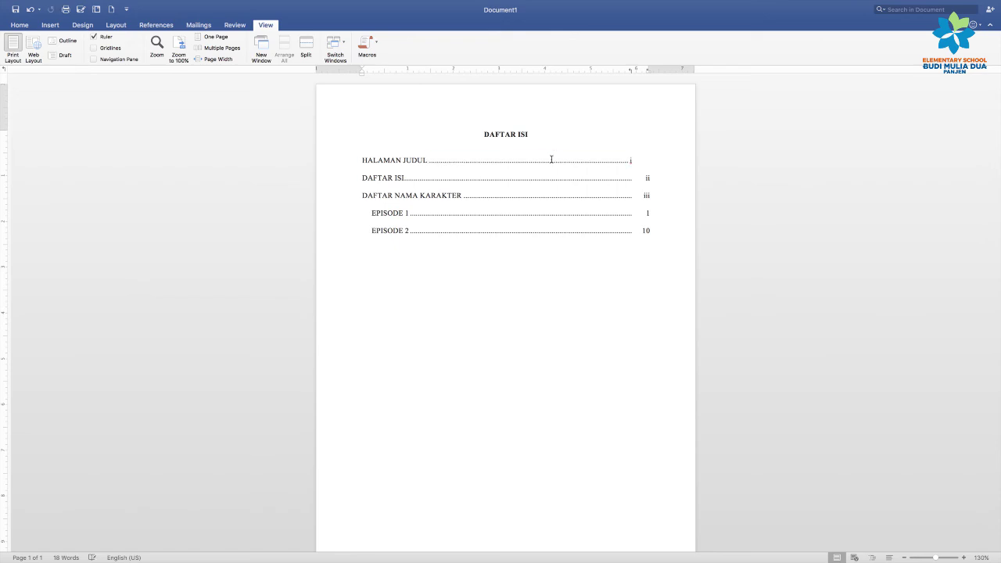
left_click_drag(631, 160, 464, 157)
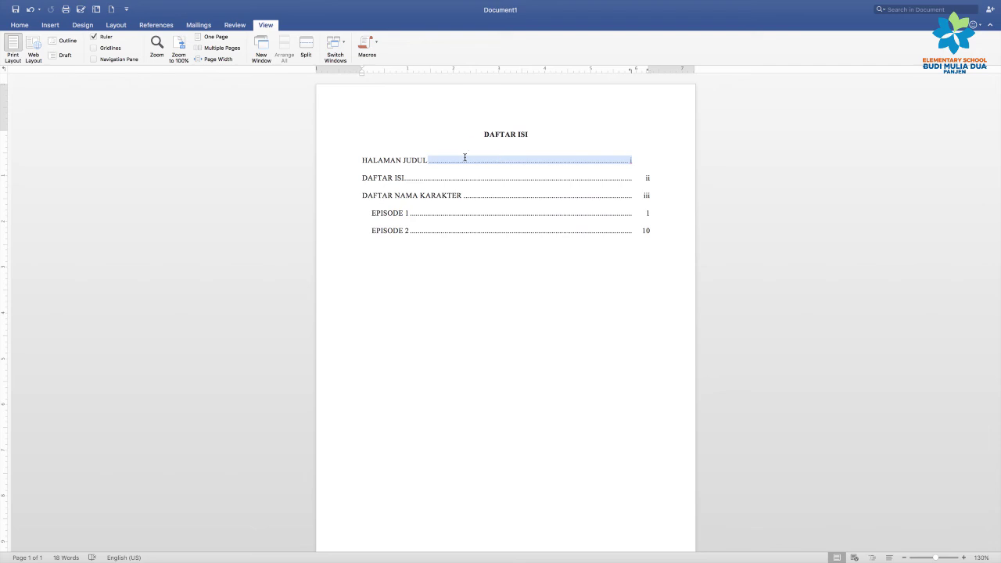
key("BackSpace")
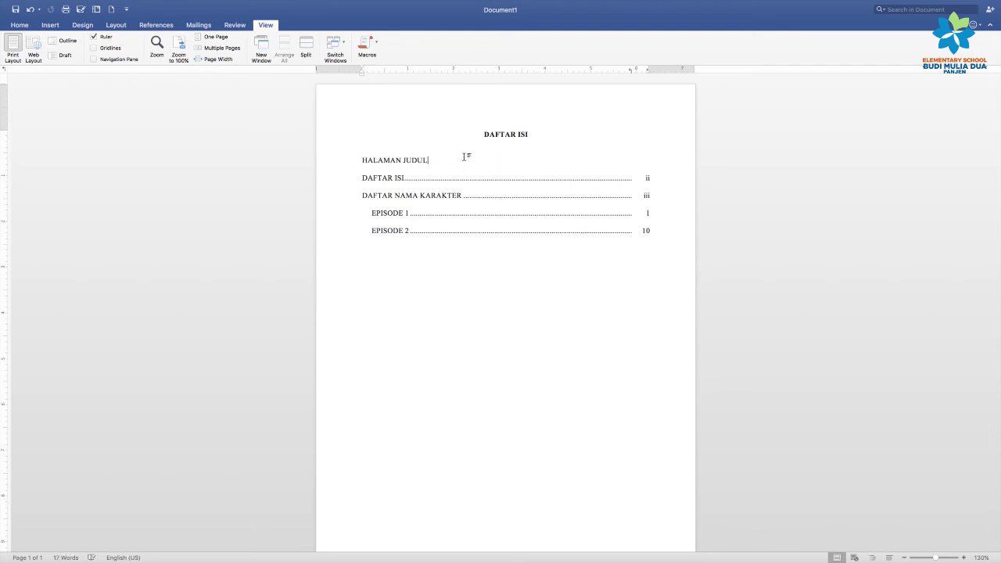
type("........")
type("........................")
type(".......................")
type(".....................")
type("...............................")
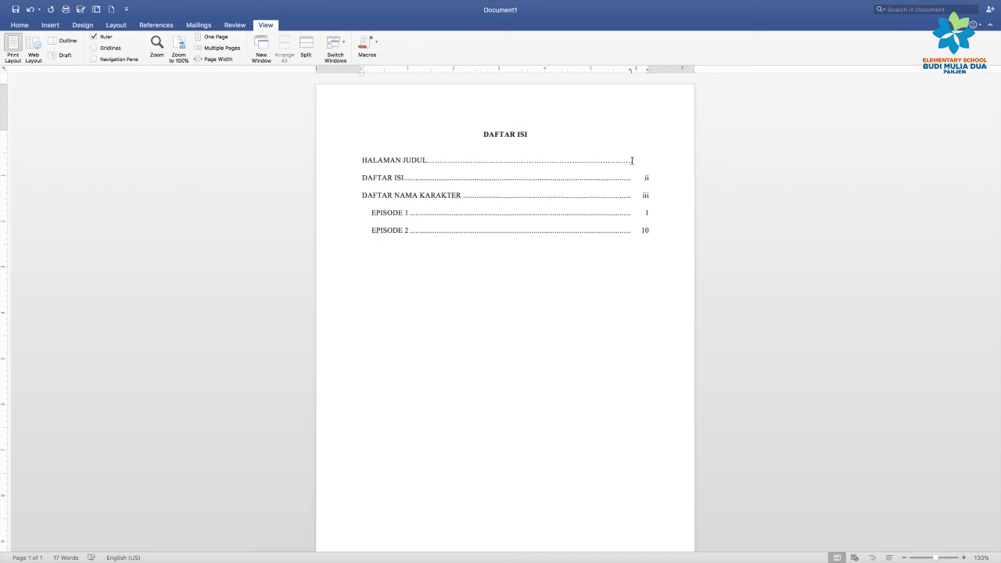
Append four more periods to the end of the HALAMAN JUDUL dots.
scroll(632, 161, "down", 2)
scroll(632, 161, "up", 2)
scroll(649, 173, "up", 3)
scroll(678, 193, "up", 3)
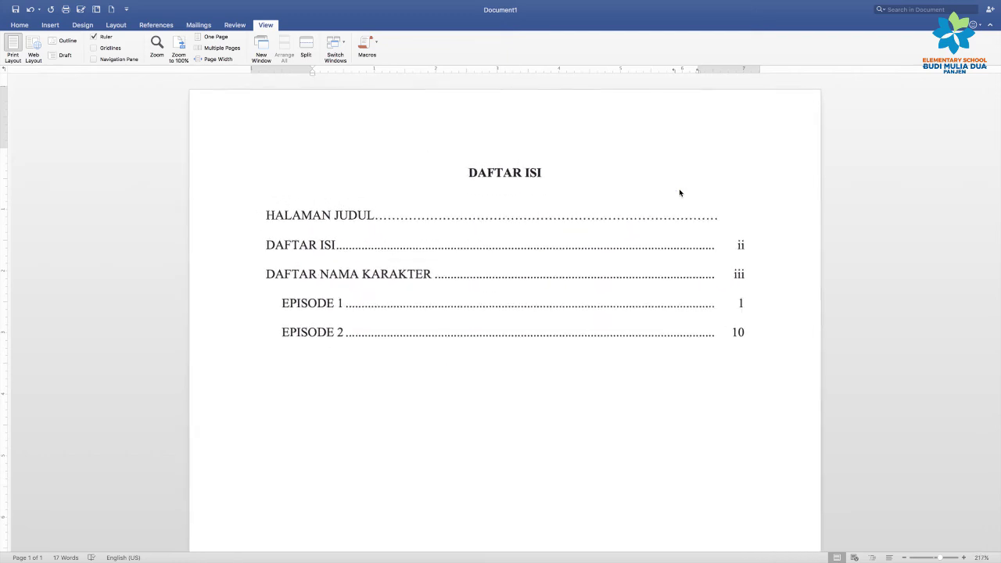
scroll(804, 262, "up", 1)
left_click_drag(730, 225, 730, 257)
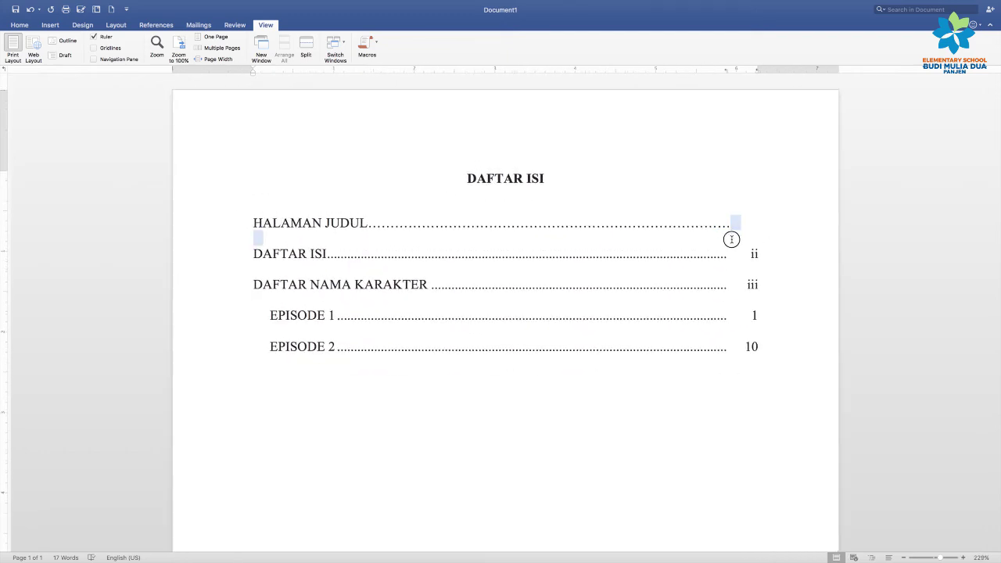
left_click(731, 224)
type("..")
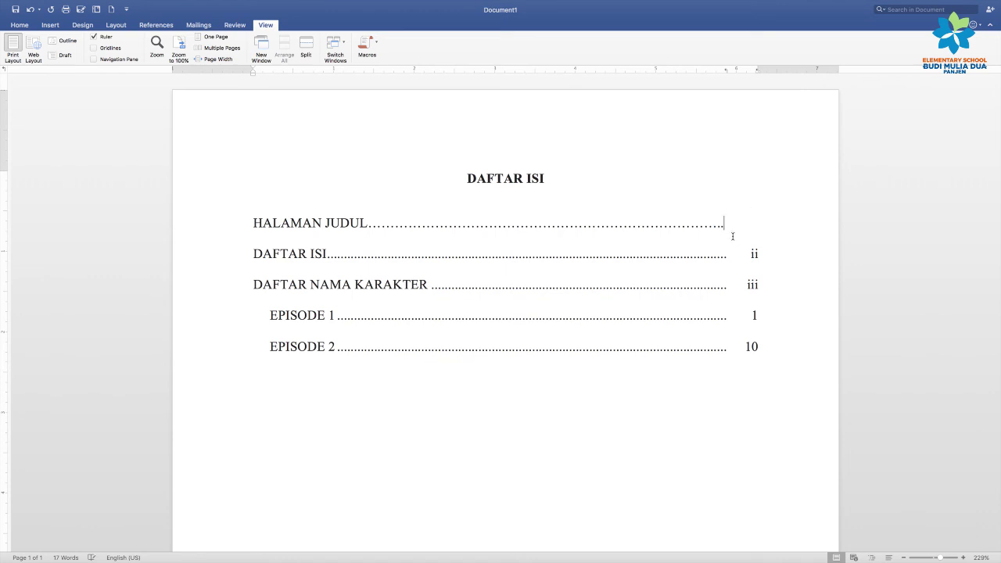
type("..")
Swap DAFTAR ISI's leader and page number ii for typed periods, trimming the excess.
left_click_drag(727, 254, 769, 255)
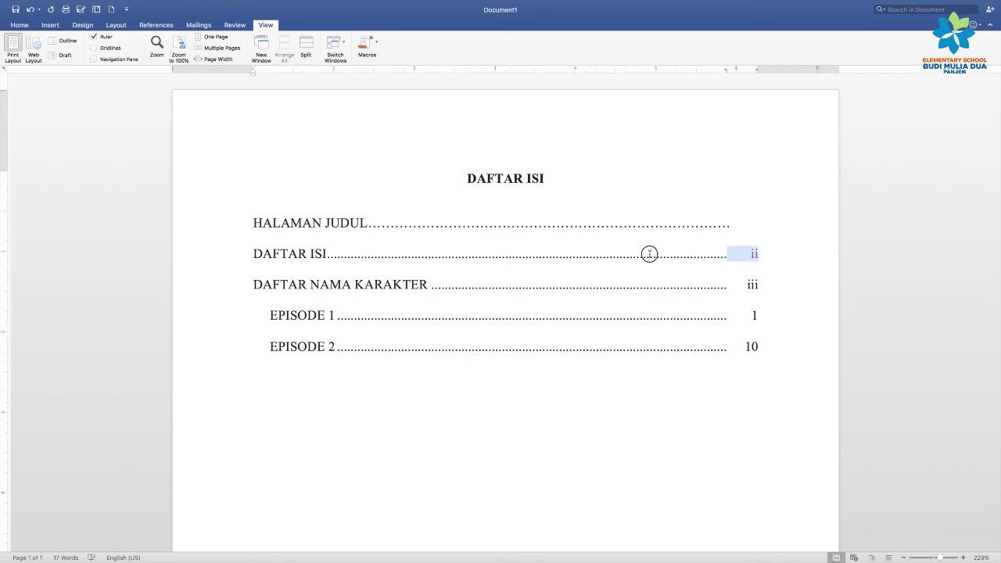
left_click_drag(649, 254, 462, 254)
key("BackSpace")
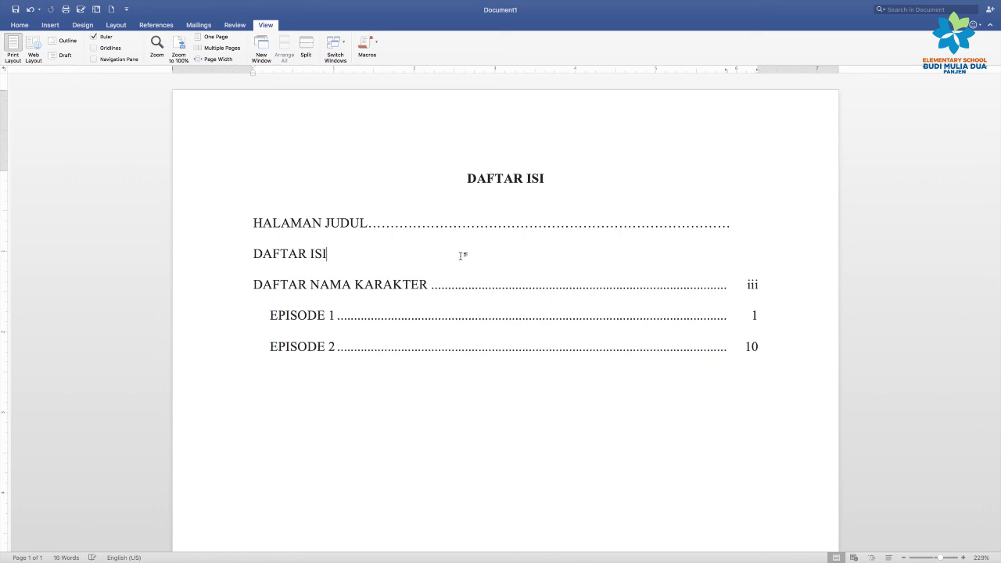
type("..........")
type("........................")
type("......................")
type(".....................")
type("..........")
key("BackSpace")
key("BackSpace")
key("BackSpace")
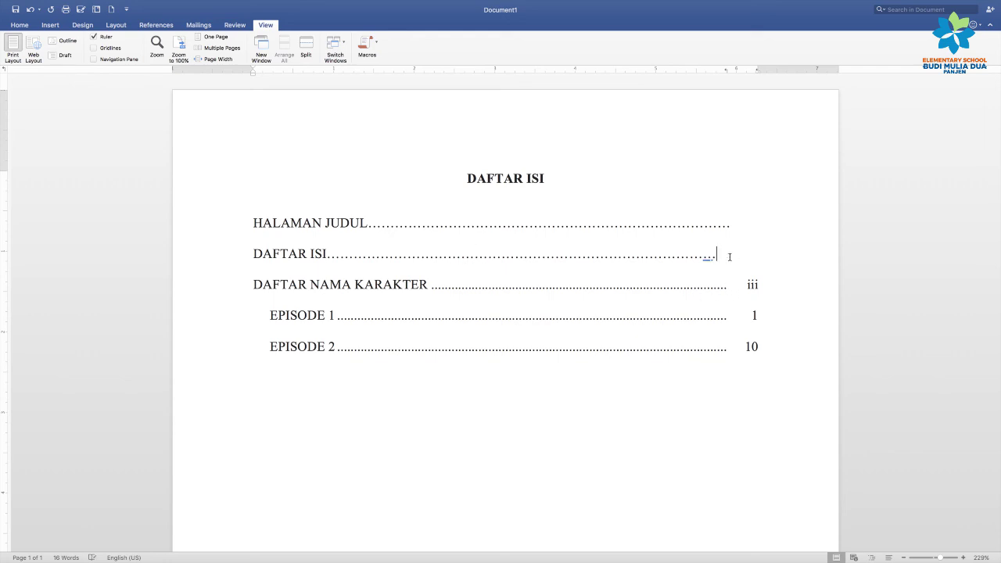